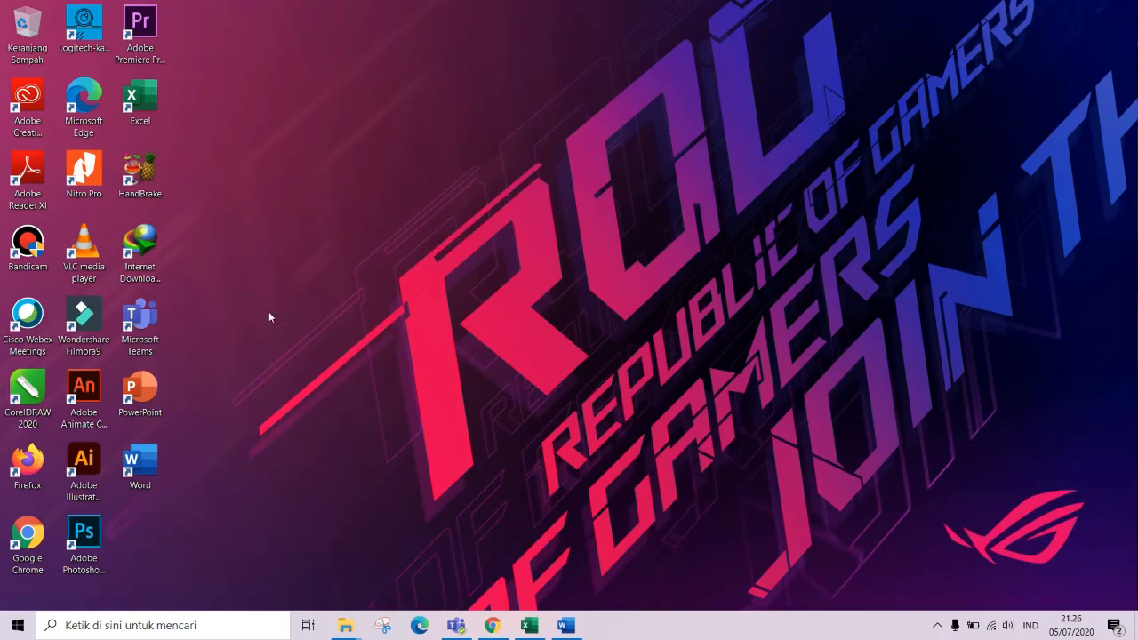
Launch Bandicam and show the list of recorded videos on its start page
{"action": "double_click", "coordinate": [37, 244]}
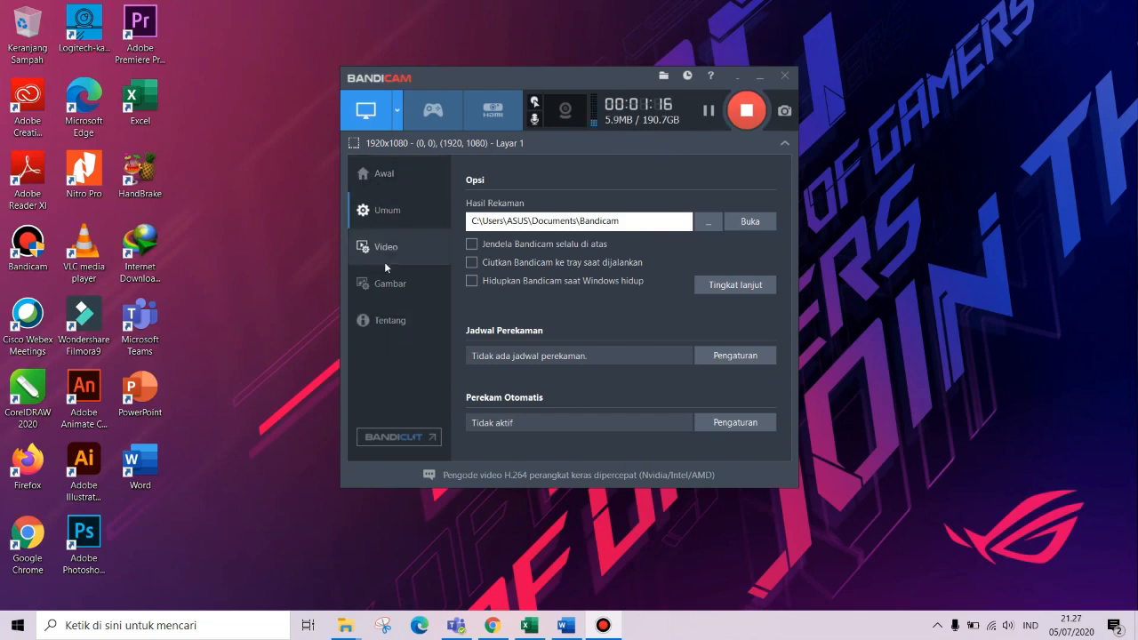
{"action": "left_click", "coordinate": [395, 177]}
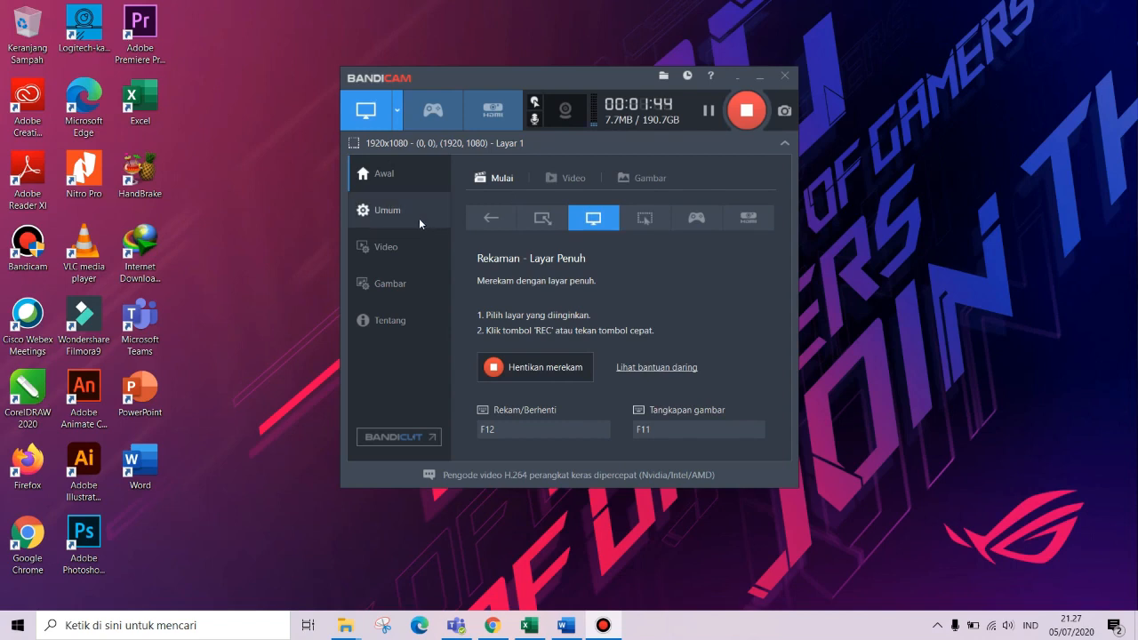
{"action": "left_click", "coordinate": [558, 180]}
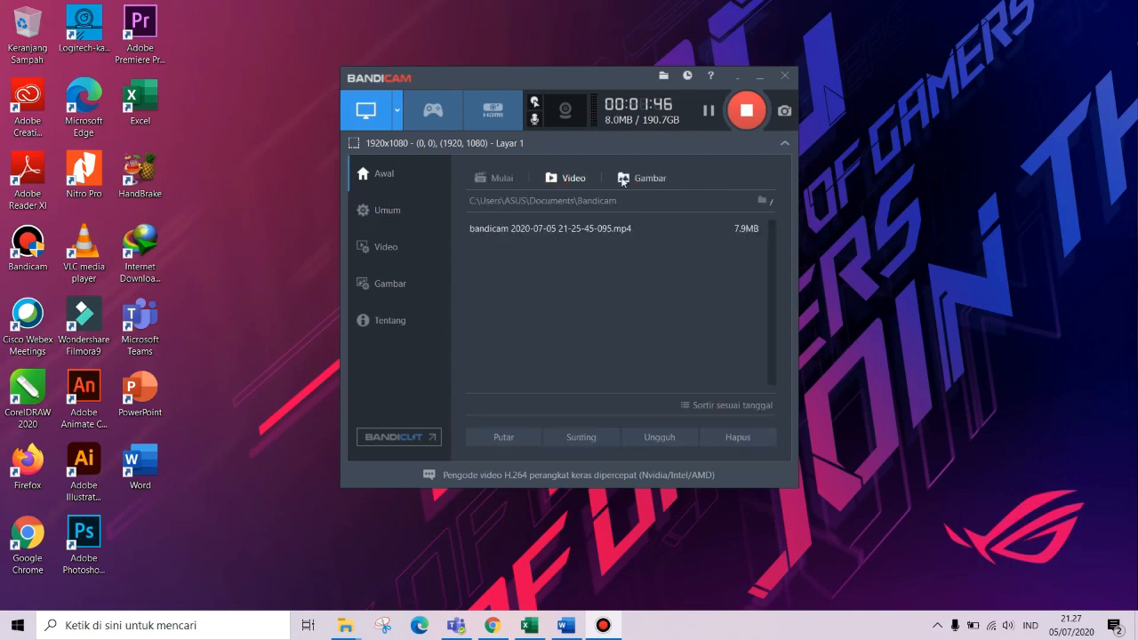
Choose the Bandicam folder in Documents as the output location for recordings in the general settings
{"action": "left_click", "coordinate": [397, 209]}
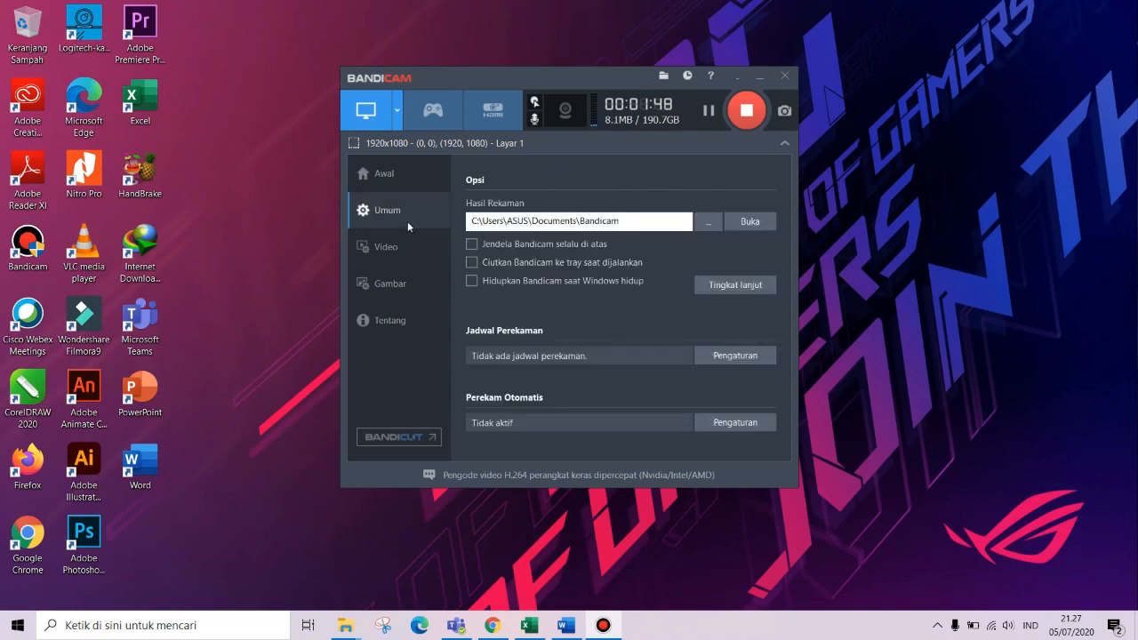
{"action": "left_click", "coordinate": [709, 223]}
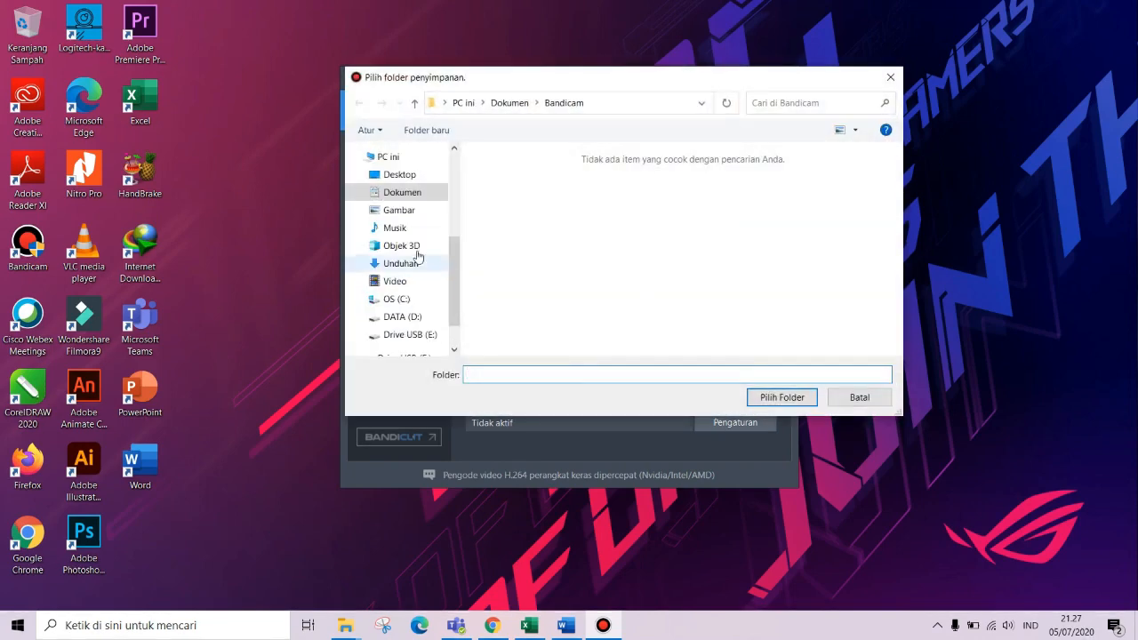
{"action": "left_click", "coordinate": [809, 403]}
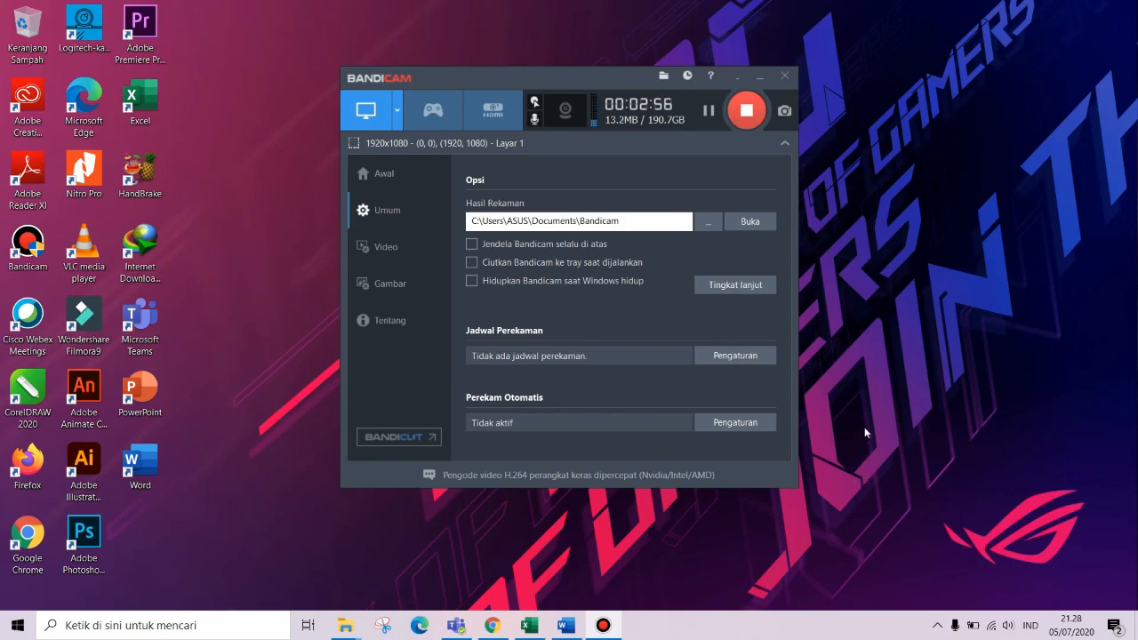
Open the advanced options and review the general, output, target and language settings
{"action": "left_click", "coordinate": [731, 286]}
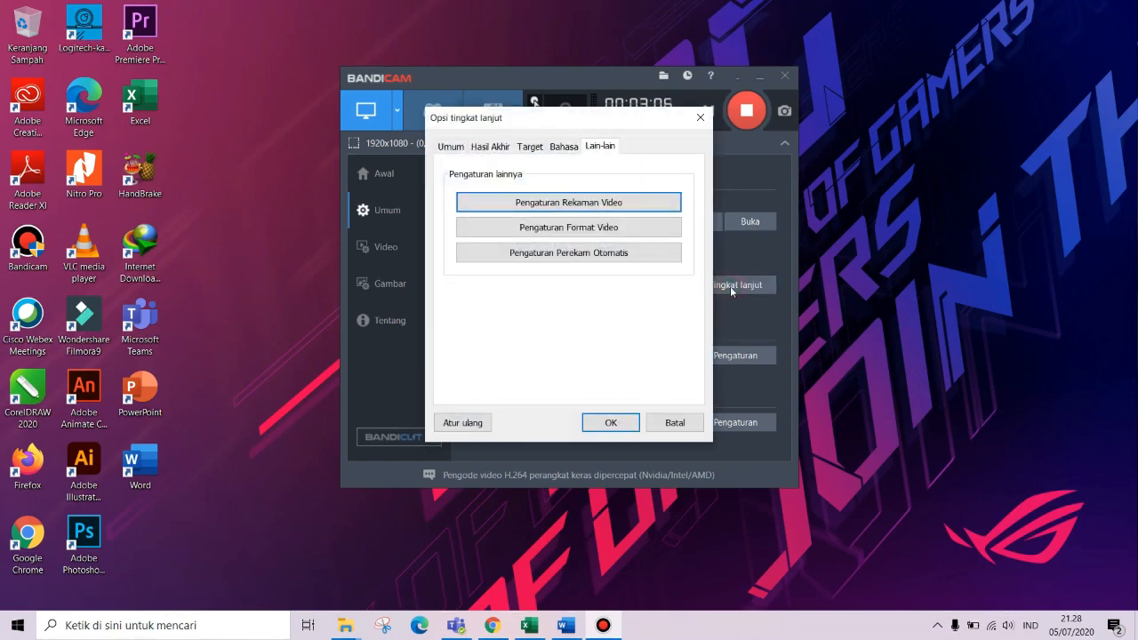
{"action": "left_click", "coordinate": [441, 148]}
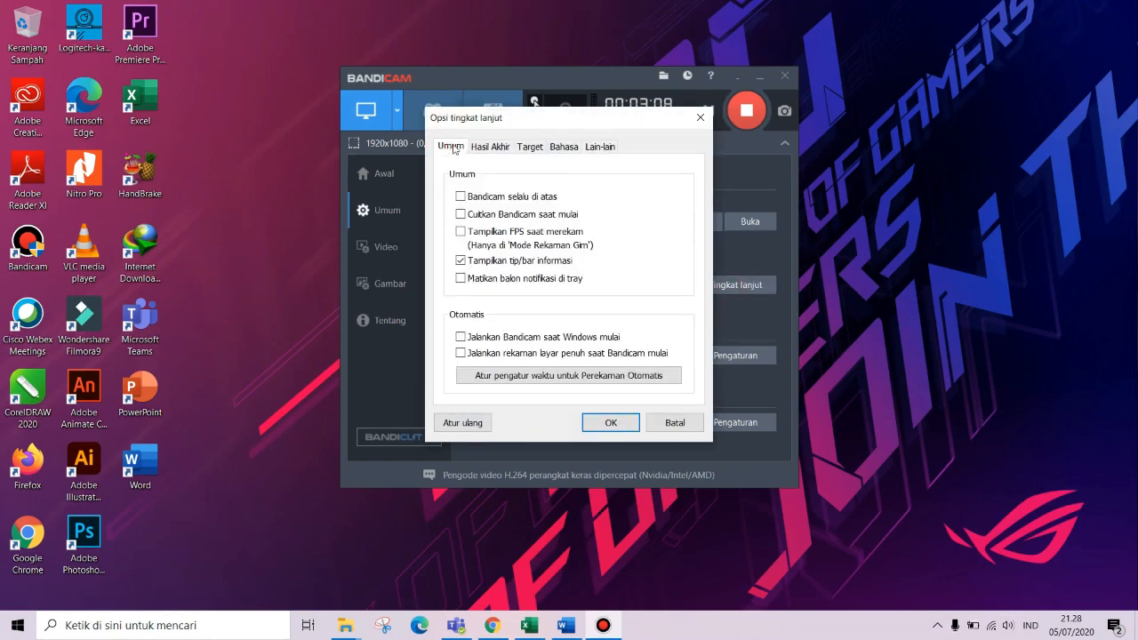
{"action": "left_click", "coordinate": [484, 146]}
{"action": "left_click", "coordinate": [525, 146]}
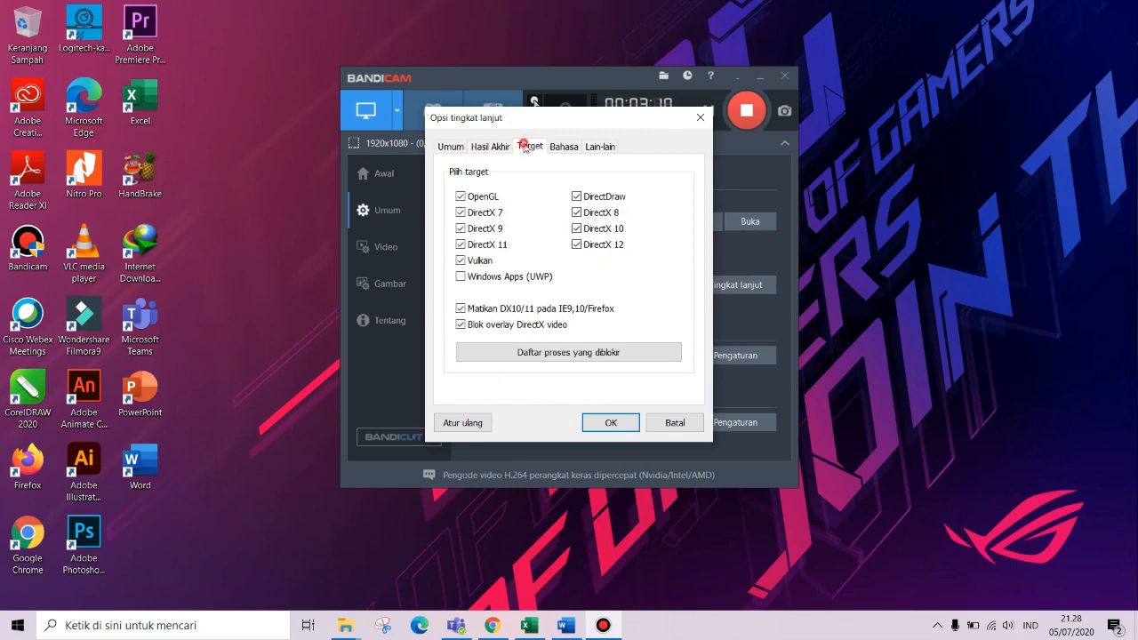
{"action": "left_click", "coordinate": [562, 147]}
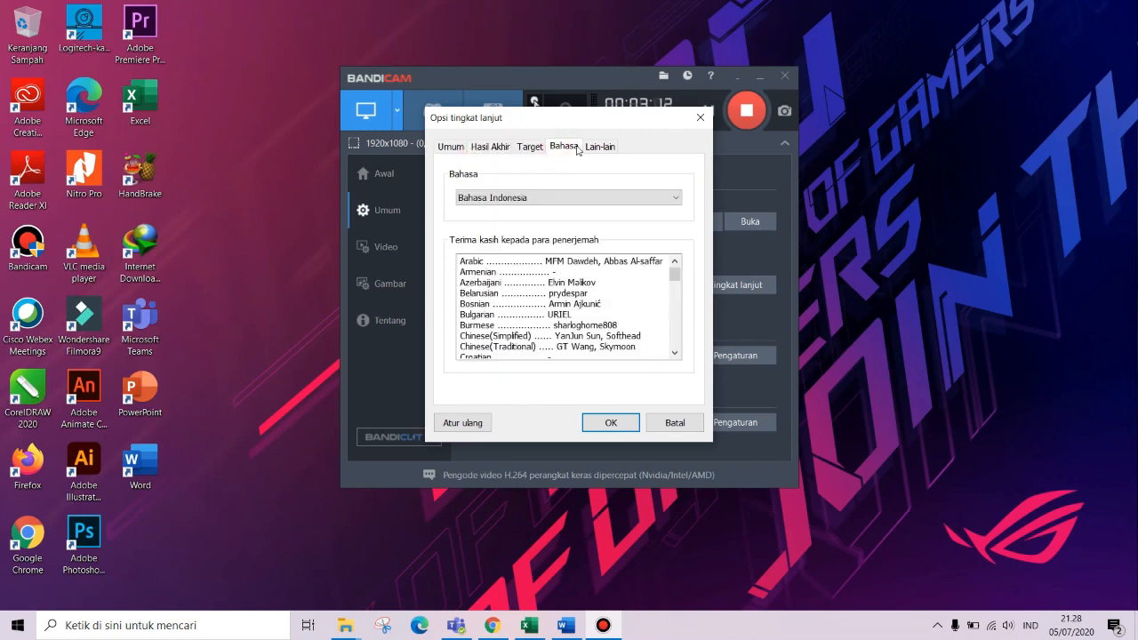
Browse the interface languages, reselect Bahasa Indonesia while declining the restart, and close the advanced options
{"action": "left_click", "coordinate": [574, 197]}
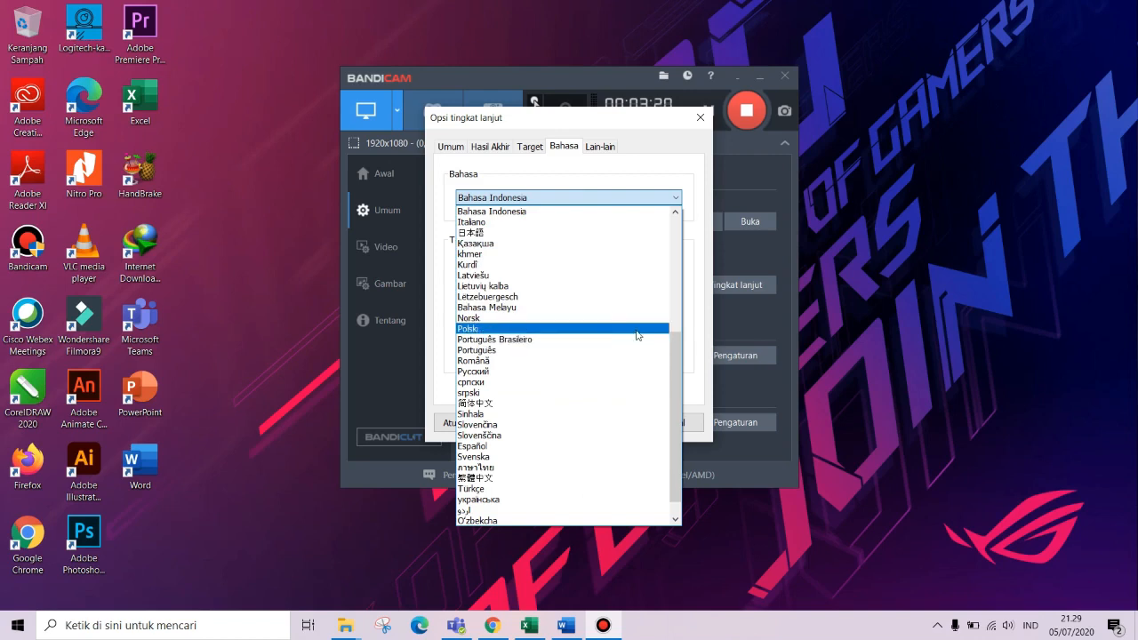
{"action": "scroll", "coordinate": [636, 335], "scroll_direction": "down", "scroll_amount": 1}
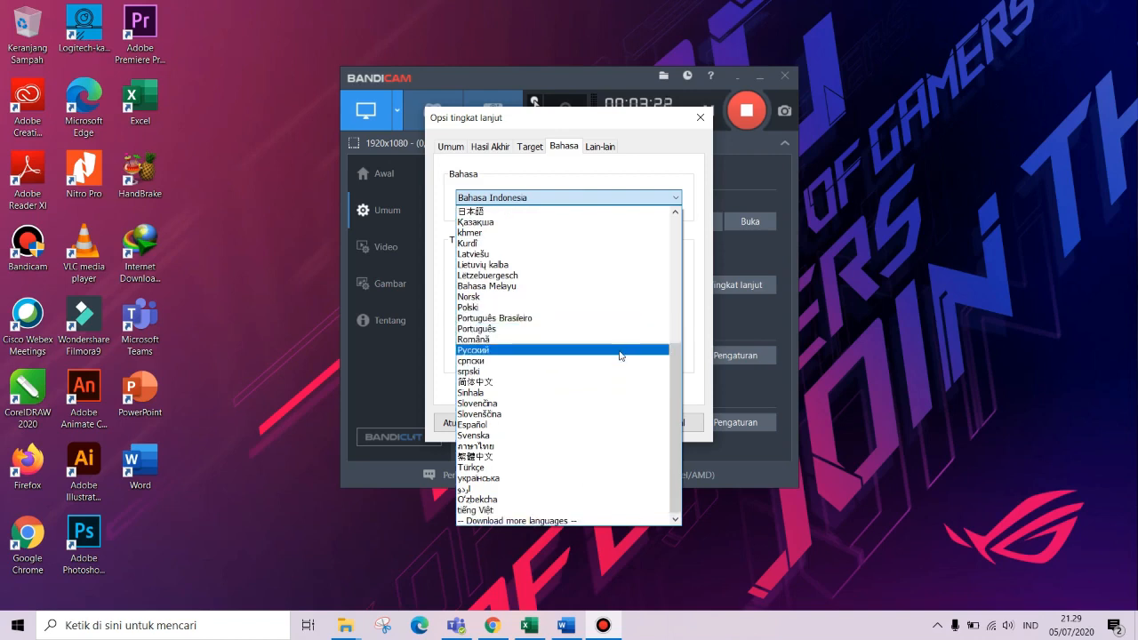
{"action": "scroll", "coordinate": [619, 355], "scroll_direction": "up", "scroll_amount": 2}
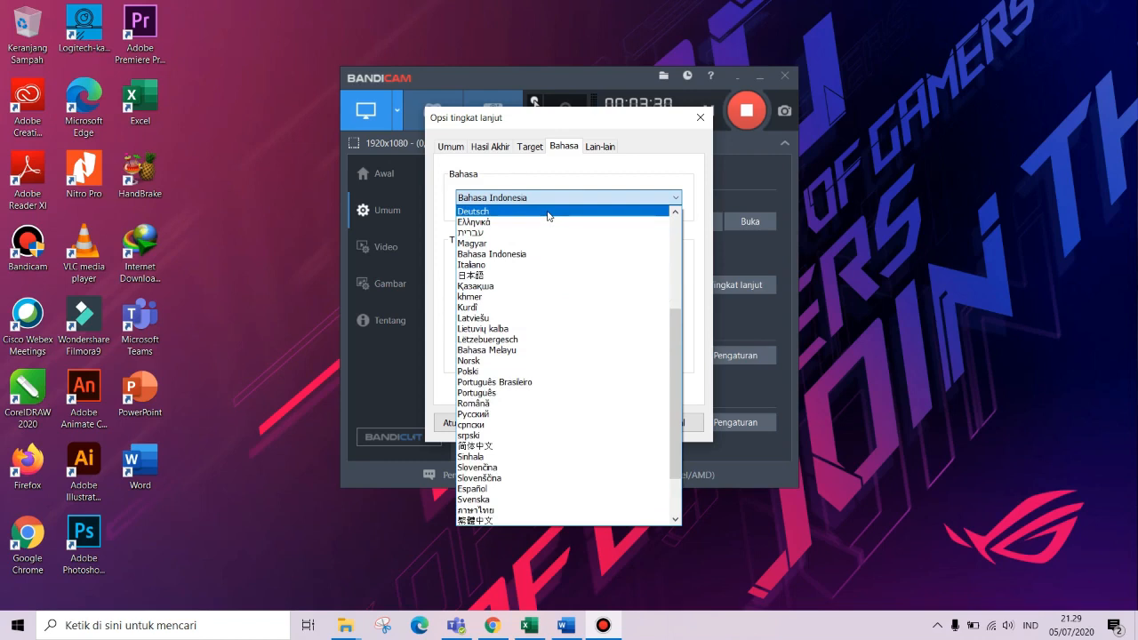
{"action": "left_click", "coordinate": [547, 200]}
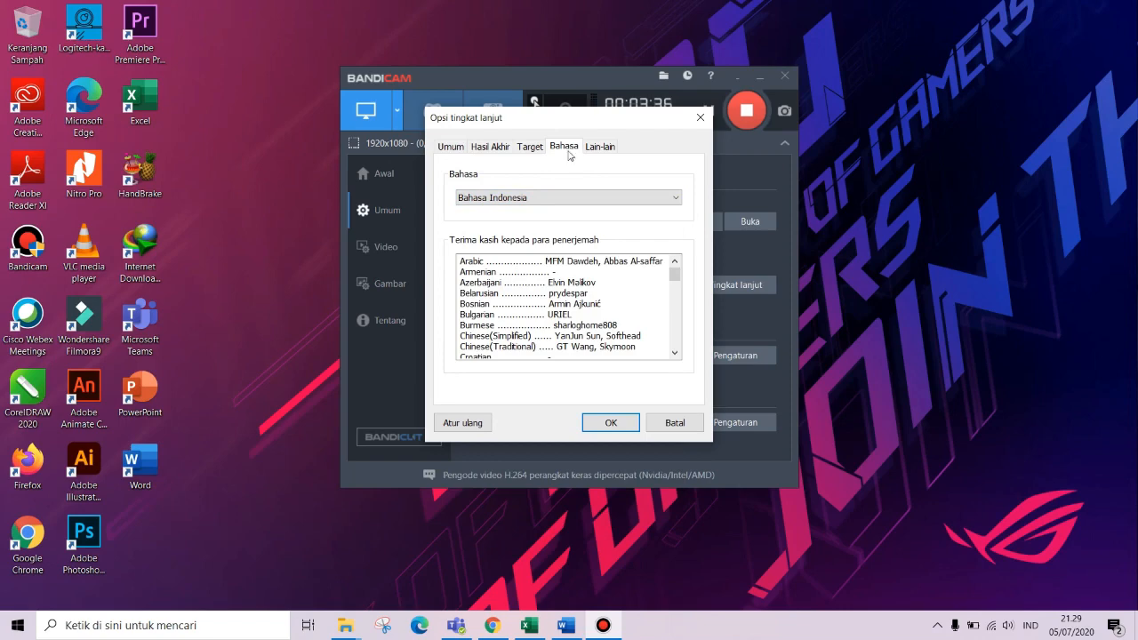
{"action": "left_click", "coordinate": [561, 198]}
{"action": "left_click", "coordinate": [558, 214]}
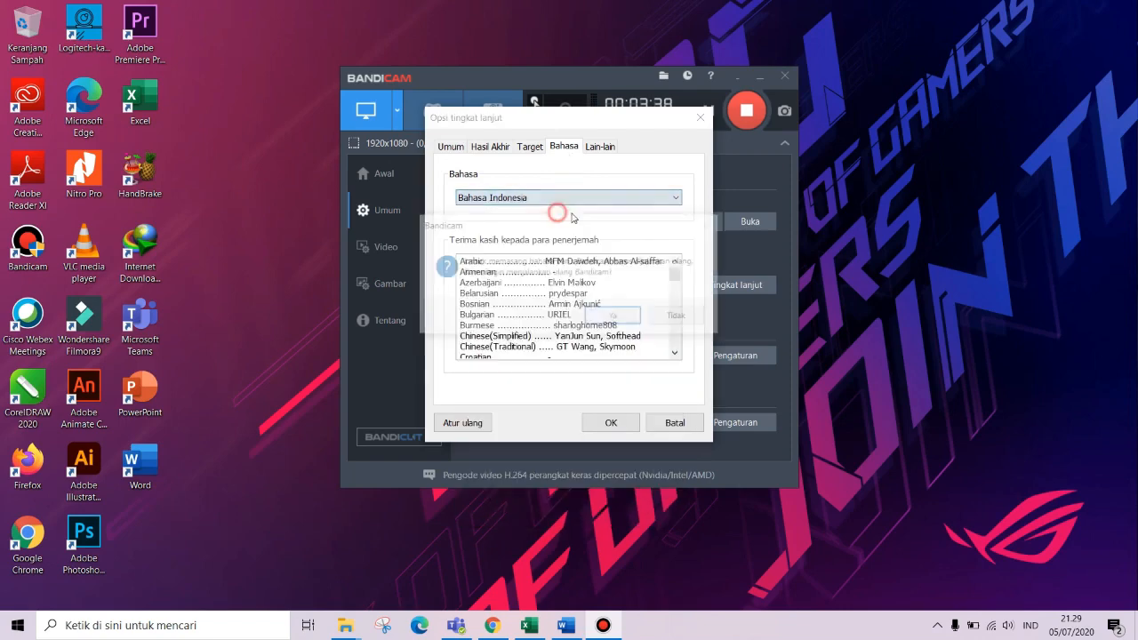
{"action": "left_click", "coordinate": [678, 314]}
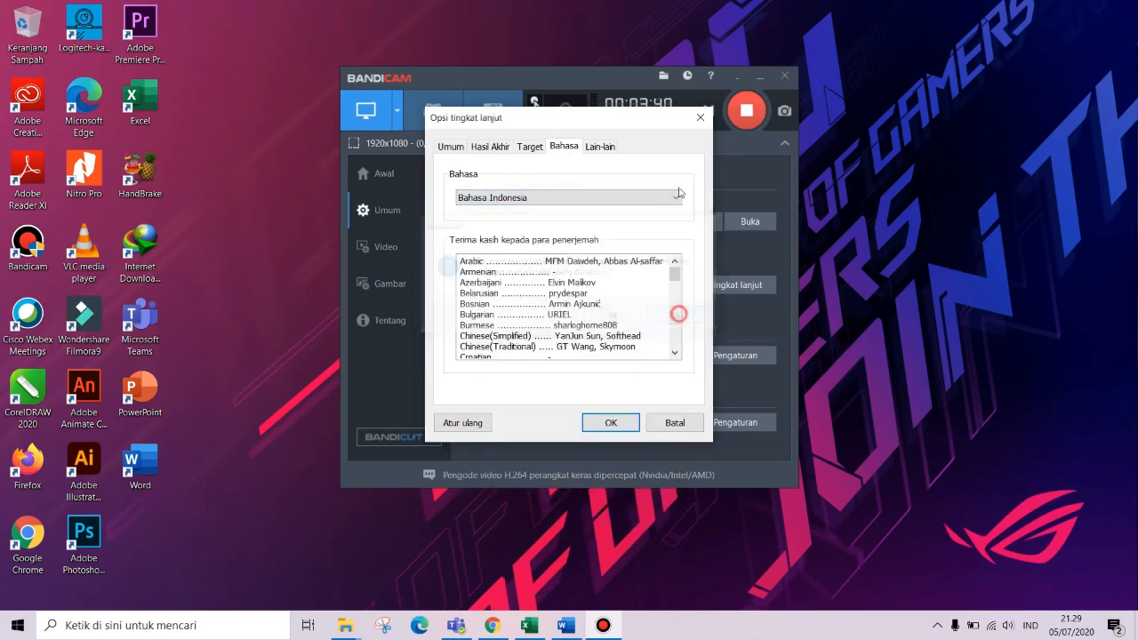
{"action": "left_click", "coordinate": [701, 117]}
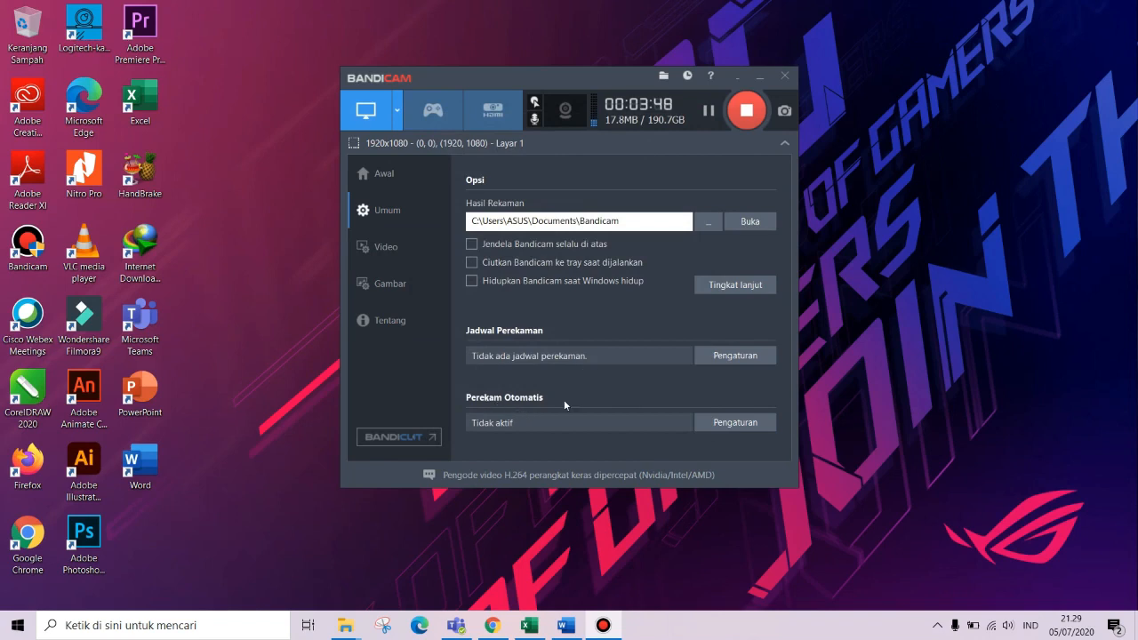
Show the video recording settings and switch the pause hotkey (Tombol Jeda) on and back off
{"action": "left_click", "coordinate": [396, 246]}
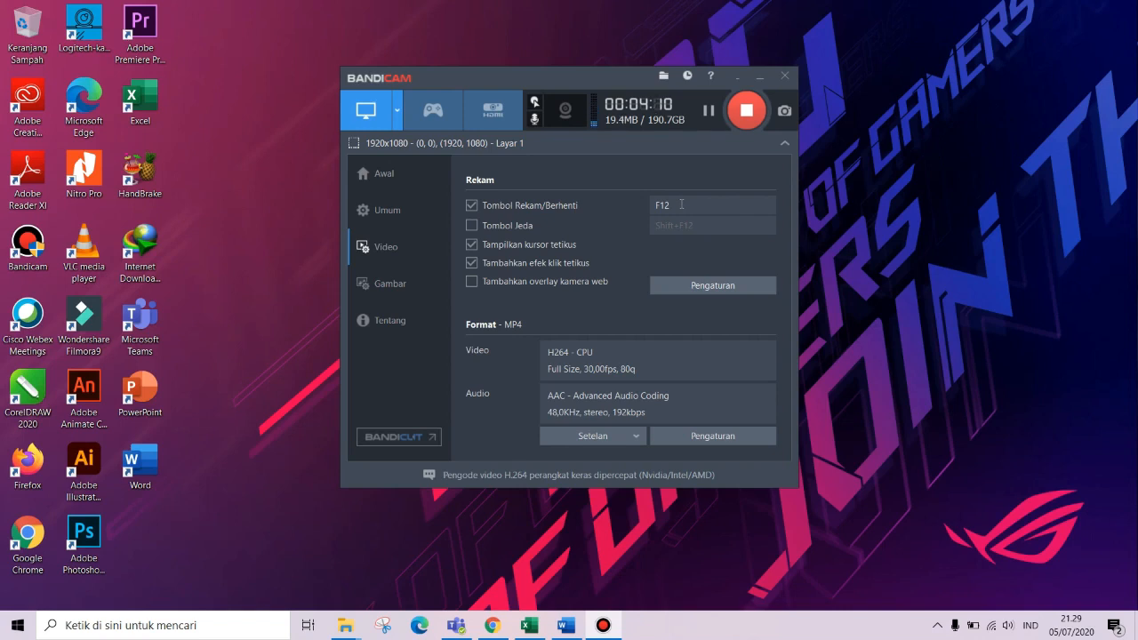
{"action": "left_click", "coordinate": [471, 225]}
{"action": "left_click", "coordinate": [470, 226]}
Open the detailed recording settings and switch sound recording (Rekam Suara) off and back on
{"action": "left_click", "coordinate": [710, 285]}
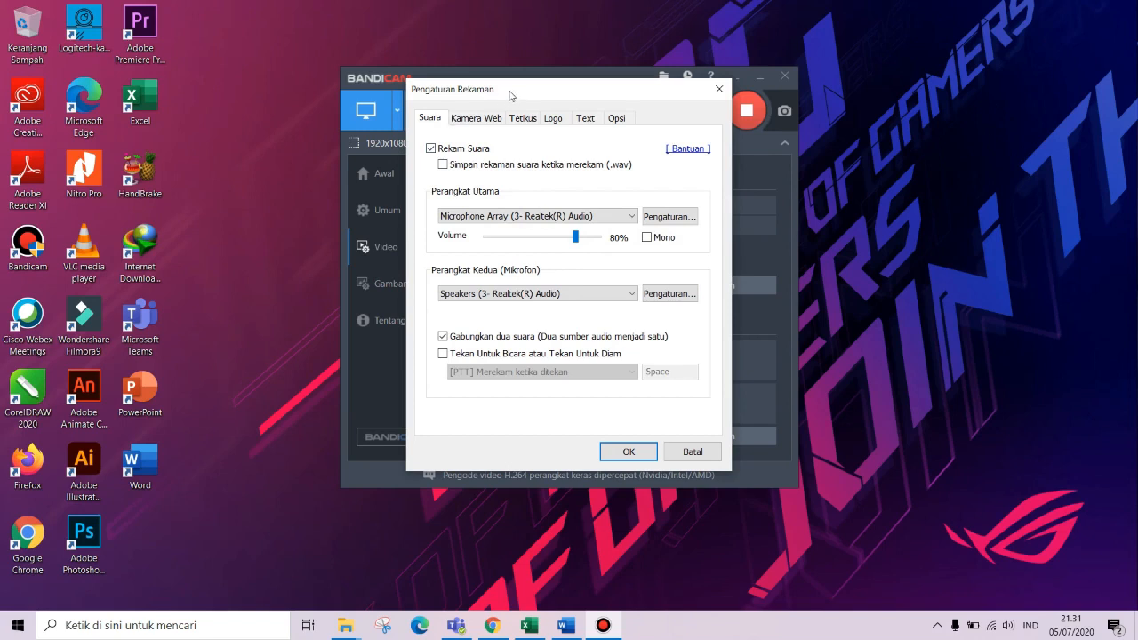
{"action": "left_click", "coordinate": [432, 148]}
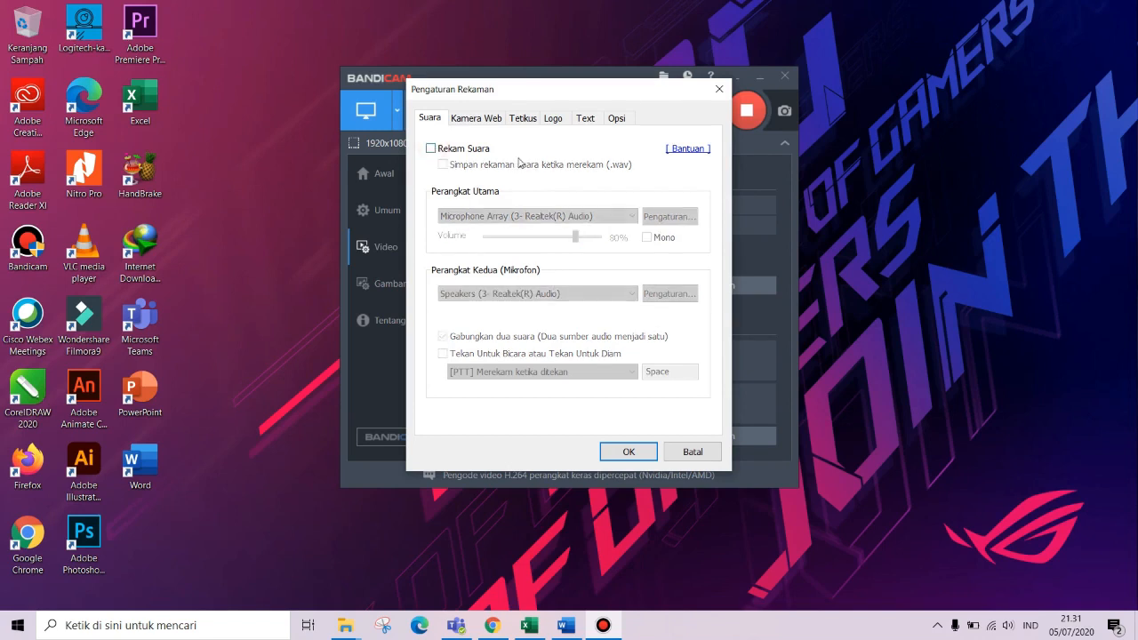
{"action": "left_click", "coordinate": [431, 148]}
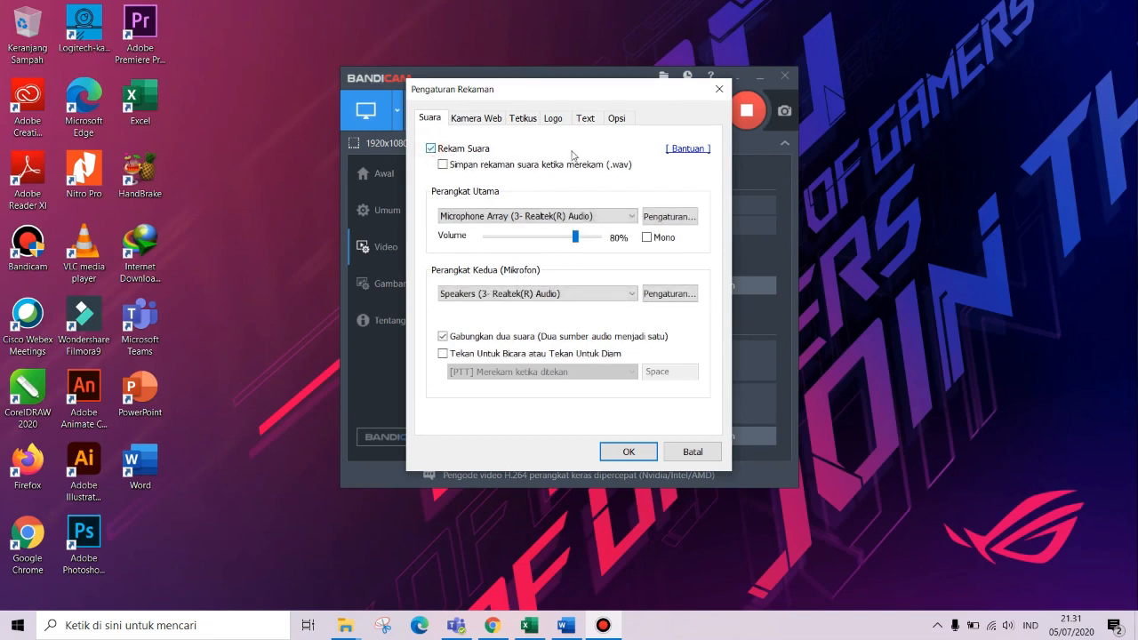
Select Microphone Array (3- Realtek(R) Audio) as the main sound device and Speakers (3- Realtek(R) Audio) as the second device
{"action": "left_click", "coordinate": [557, 216]}
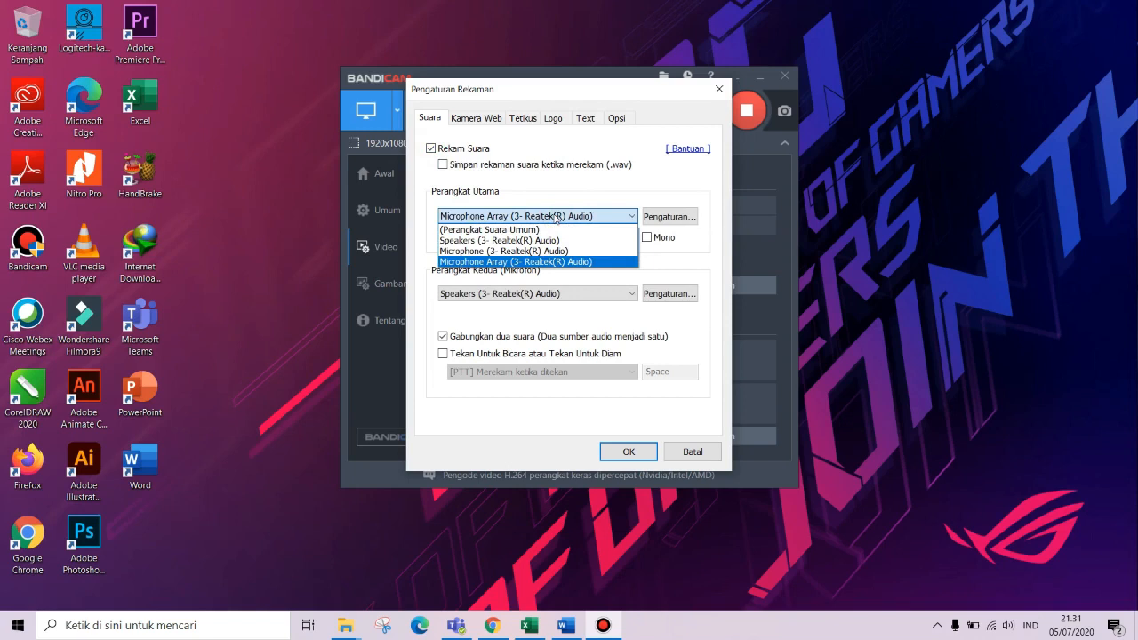
{"action": "left_click", "coordinate": [558, 216]}
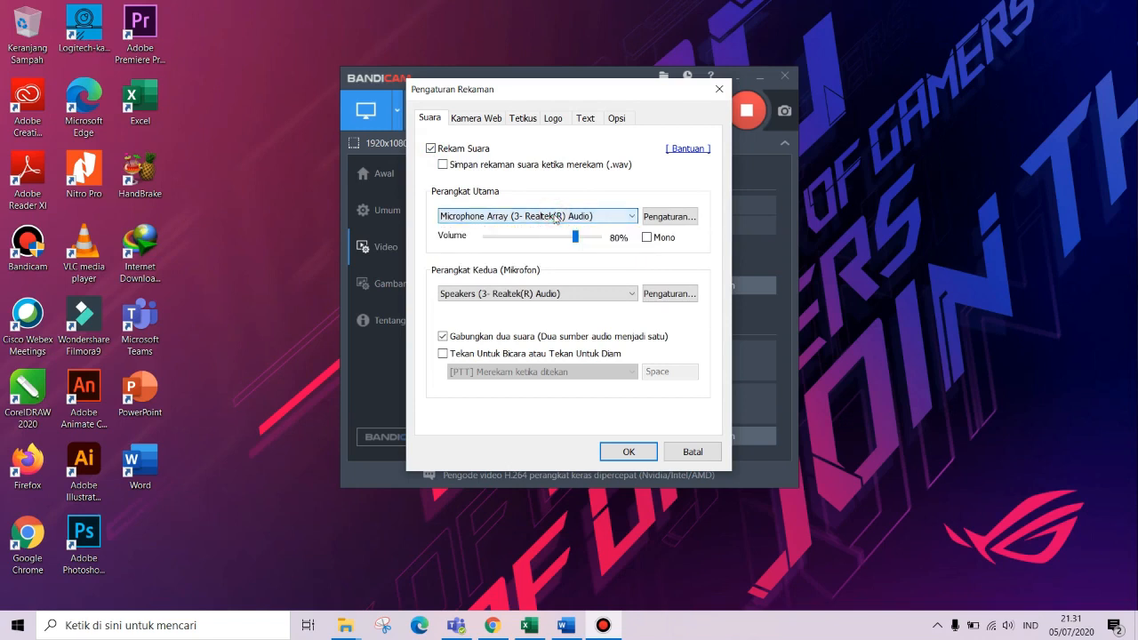
{"action": "left_click", "coordinate": [555, 218]}
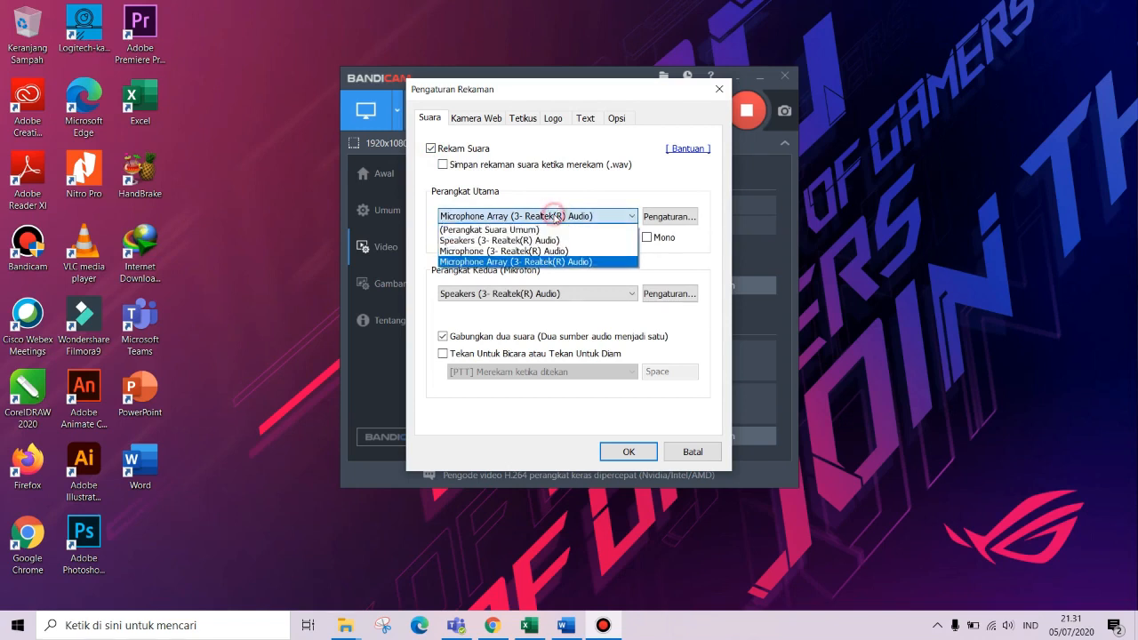
{"action": "left_click", "coordinate": [533, 254]}
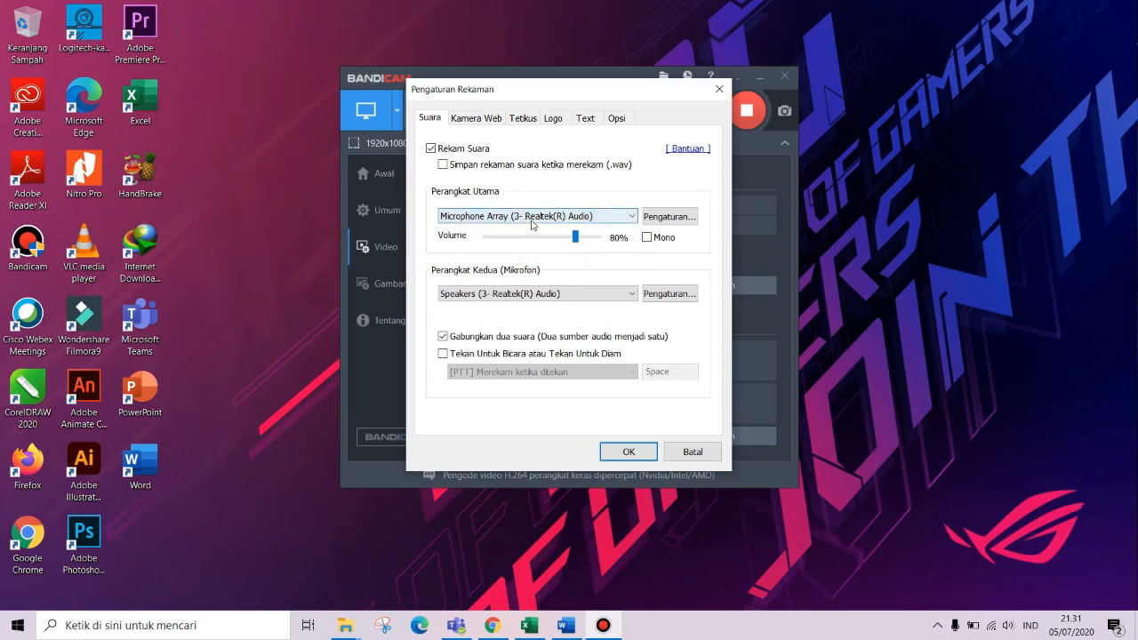
{"action": "left_click", "coordinate": [531, 221]}
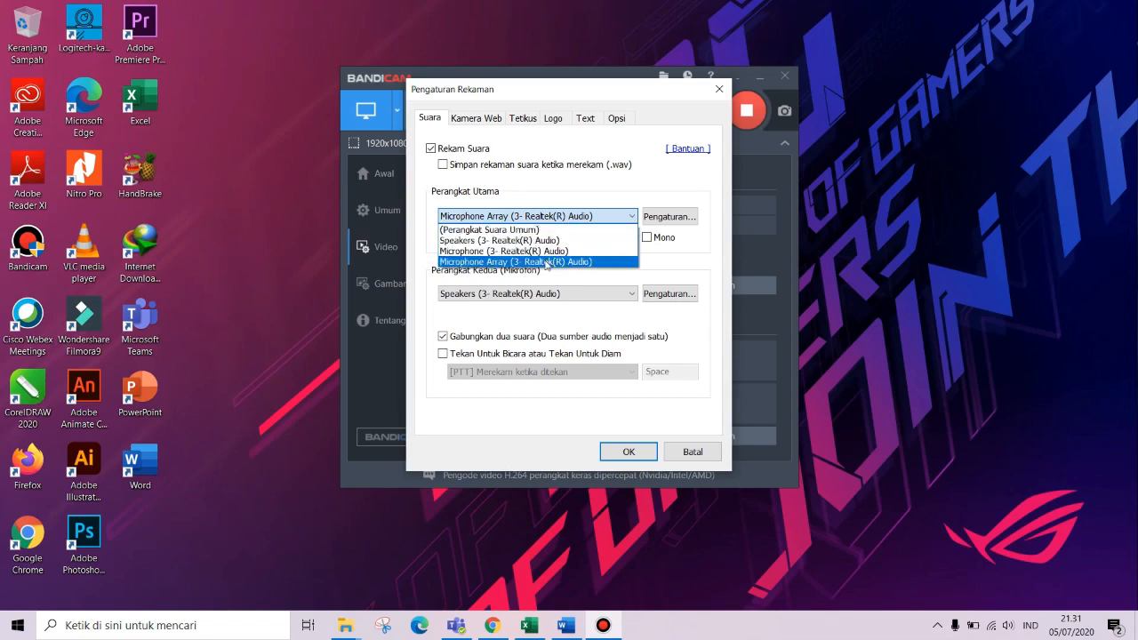
{"action": "left_click", "coordinate": [546, 262]}
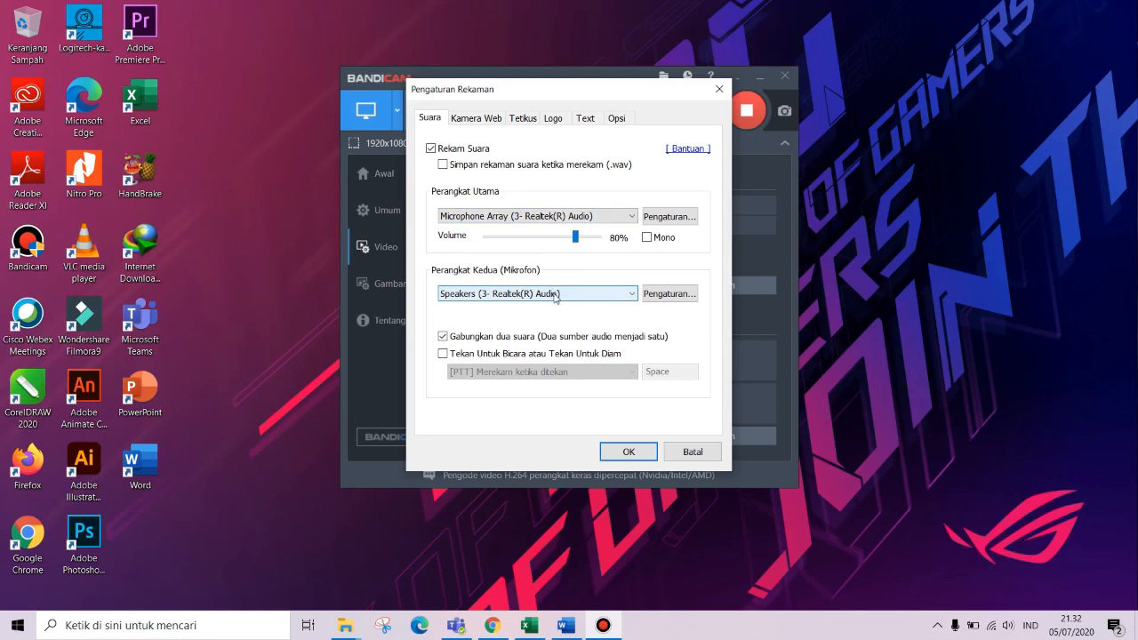
{"action": "left_click", "coordinate": [555, 297]}
{"action": "left_click", "coordinate": [547, 325]}
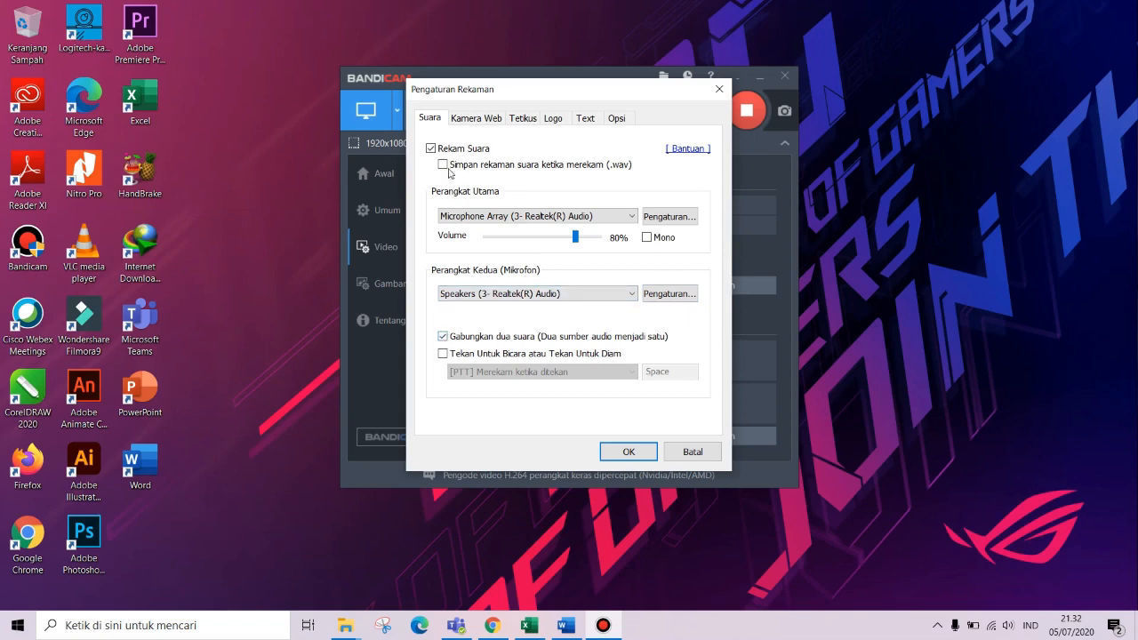
Show the webcam settings and switch the webcam overlay on and back off
{"action": "left_click", "coordinate": [493, 122]}
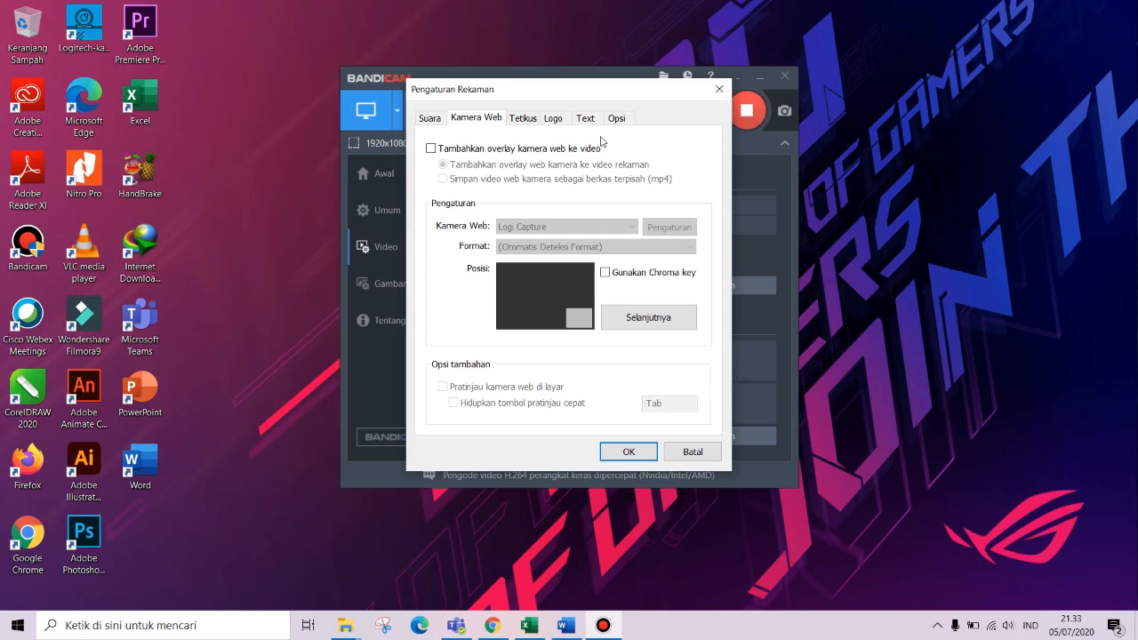
{"action": "left_click", "coordinate": [430, 150]}
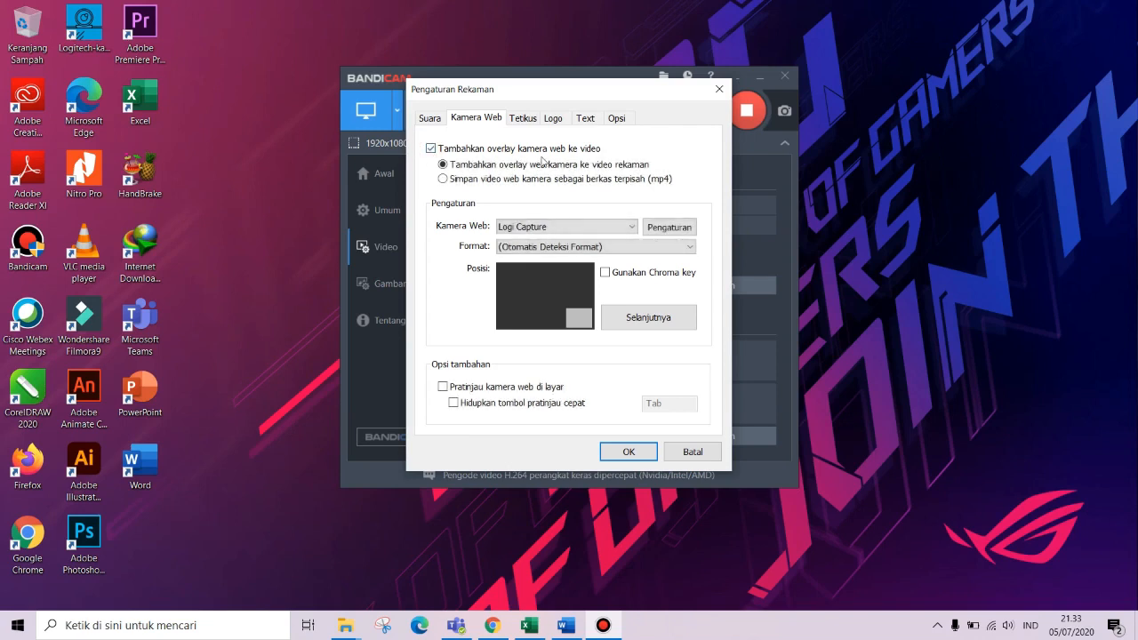
{"action": "left_click", "coordinate": [431, 149]}
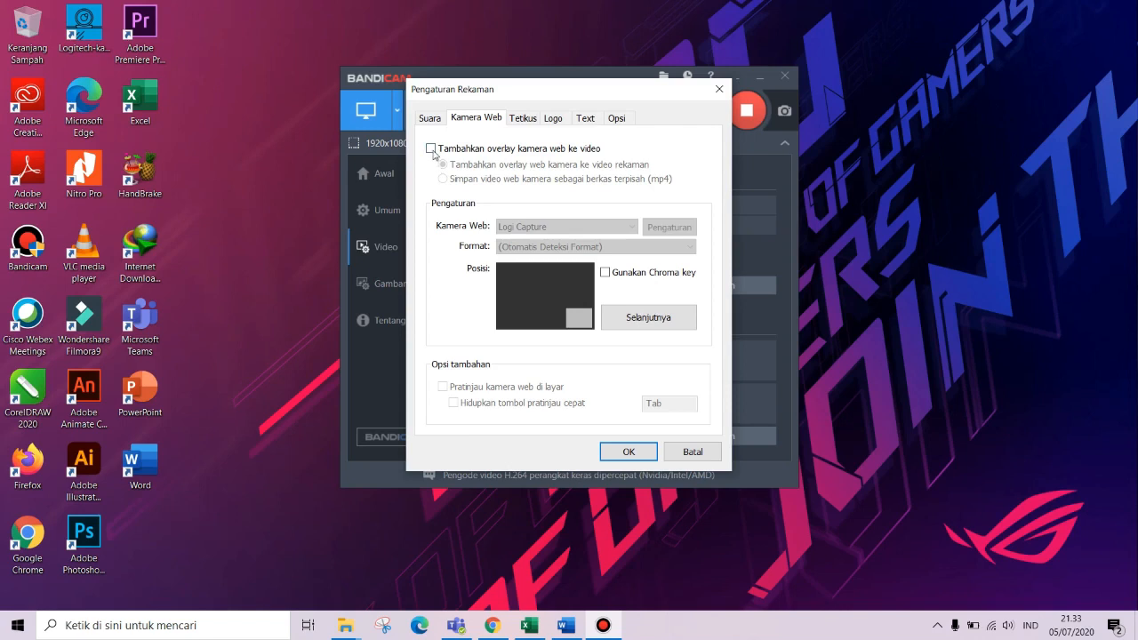
Review the mouse effect settings, opening the Warna klik kanan colour picker and closing it without a change
{"action": "left_click", "coordinate": [528, 122]}
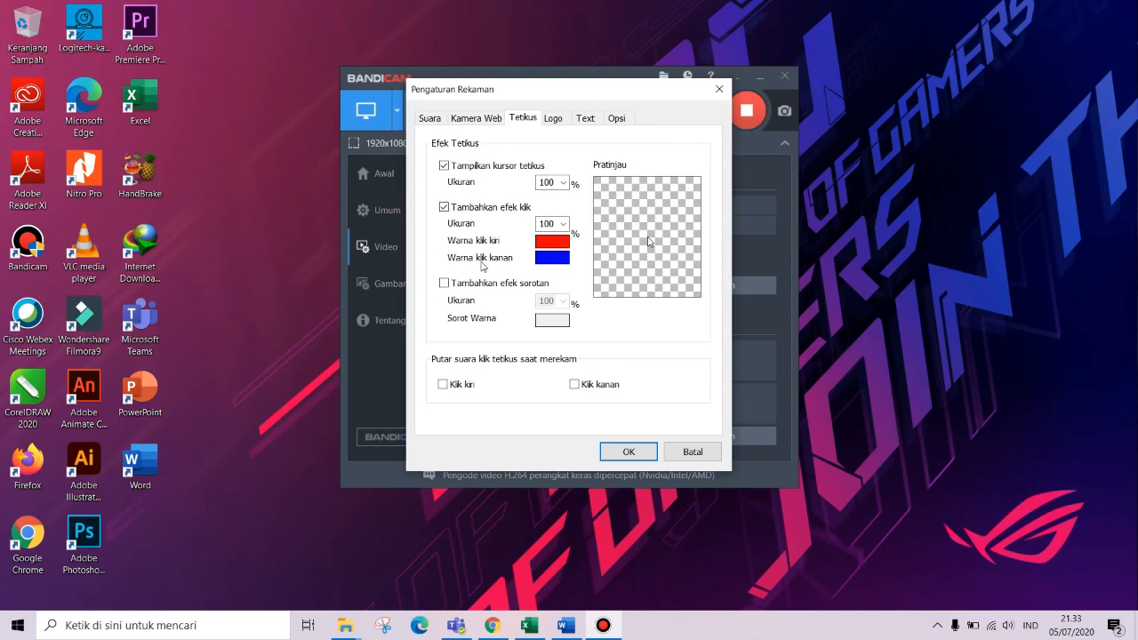
{"action": "left_click", "coordinate": [558, 265]}
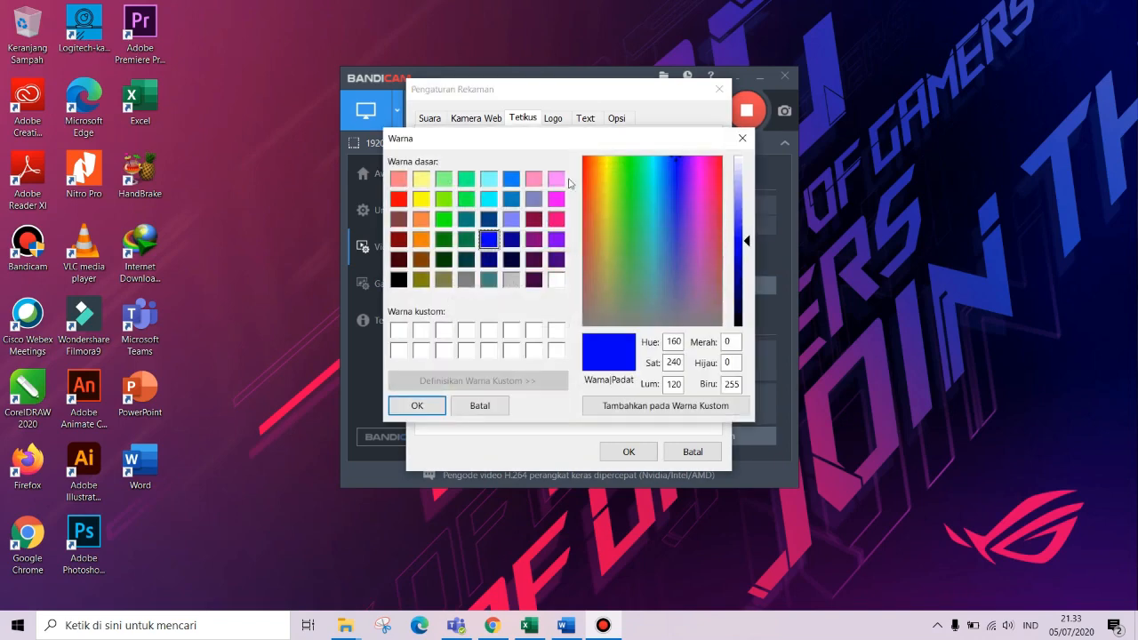
{"action": "left_click", "coordinate": [744, 140]}
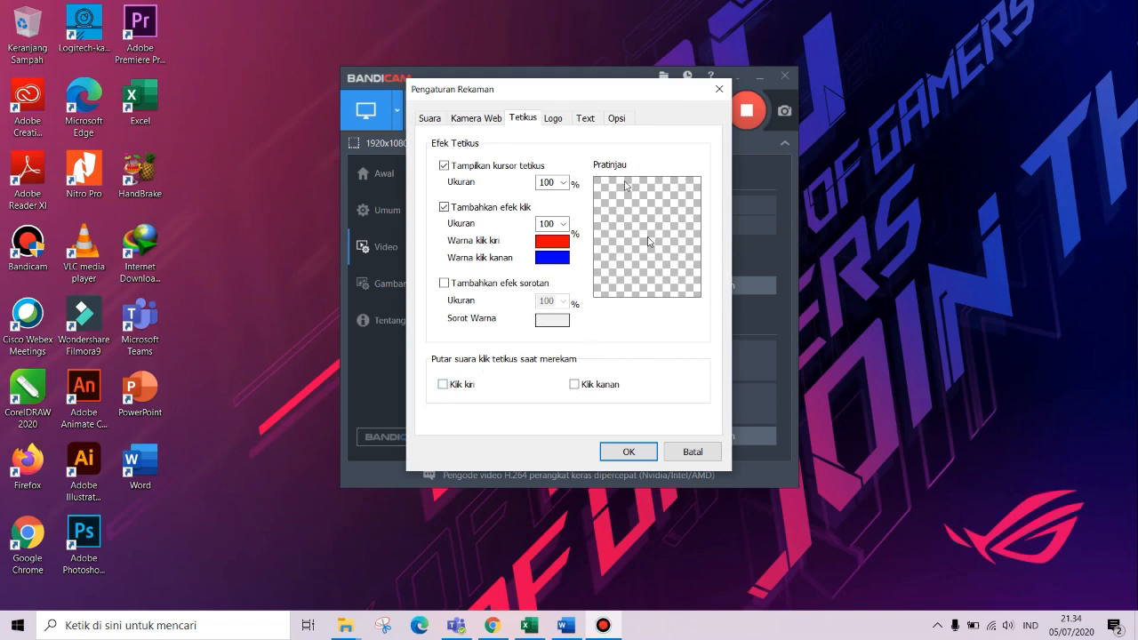
Review the logo, text overlay and Opsi settings in the detailed recording settings
{"action": "left_click", "coordinate": [553, 119]}
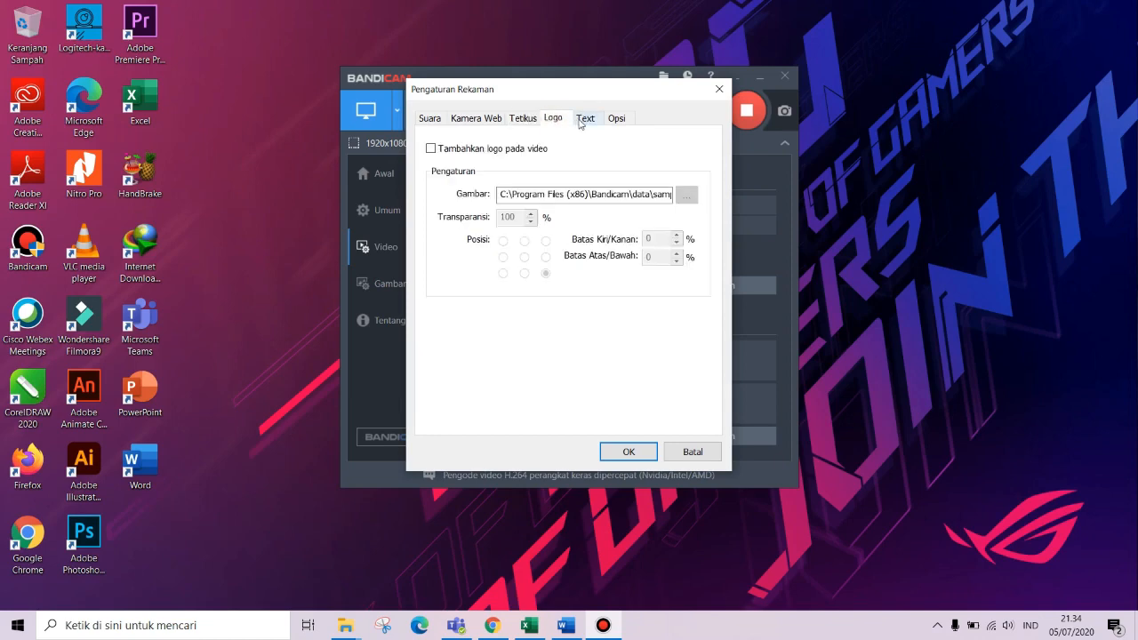
{"action": "left_click", "coordinate": [581, 120]}
{"action": "left_click", "coordinate": [616, 119]}
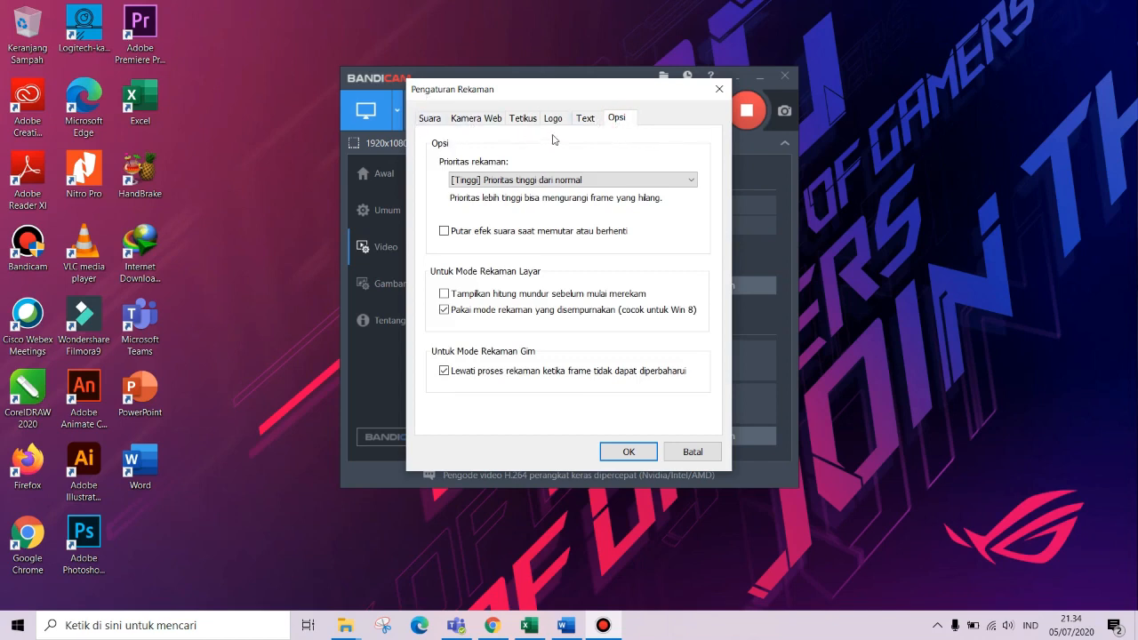
Recheck the sound, webcam and mouse effect settings and accept the recording settings
{"action": "left_click", "coordinate": [427, 120]}
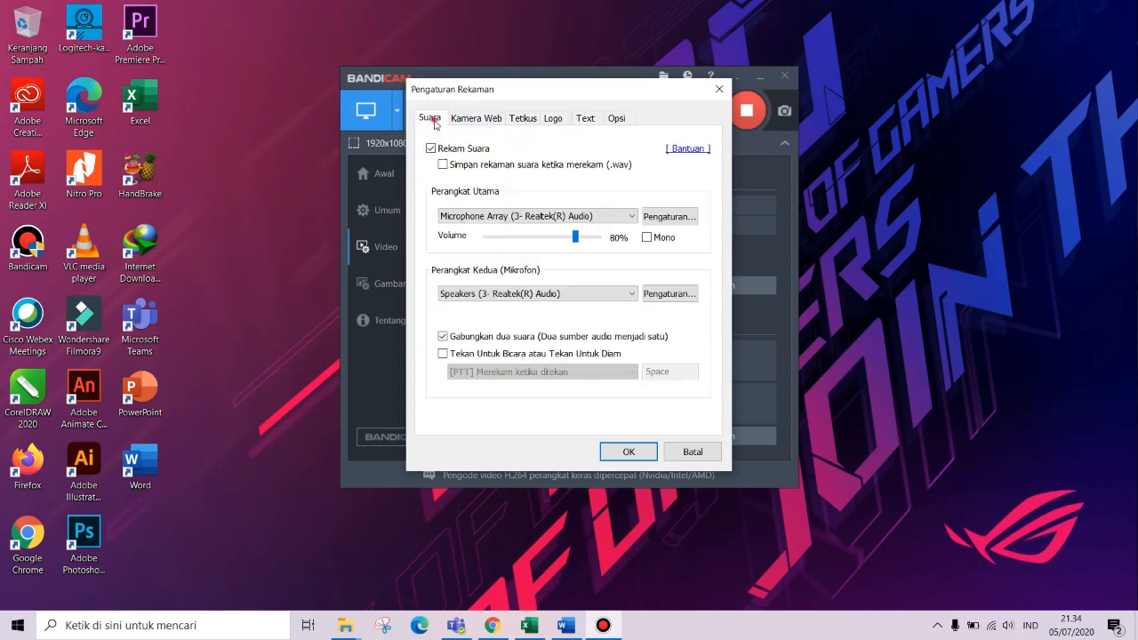
{"action": "left_click", "coordinate": [478, 122]}
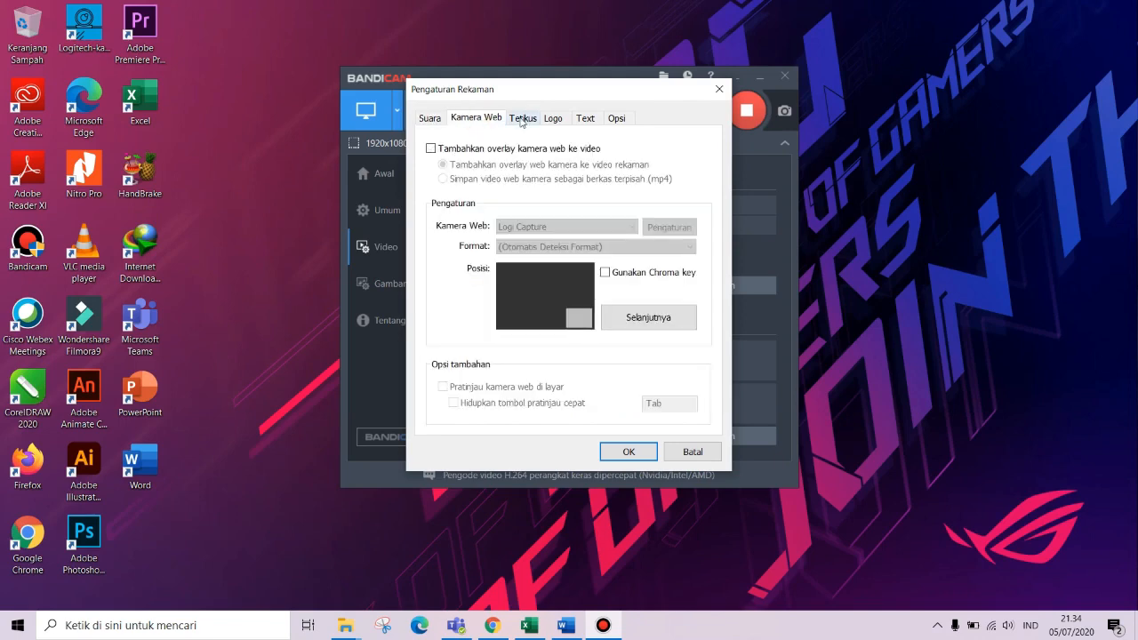
{"action": "left_click", "coordinate": [522, 120]}
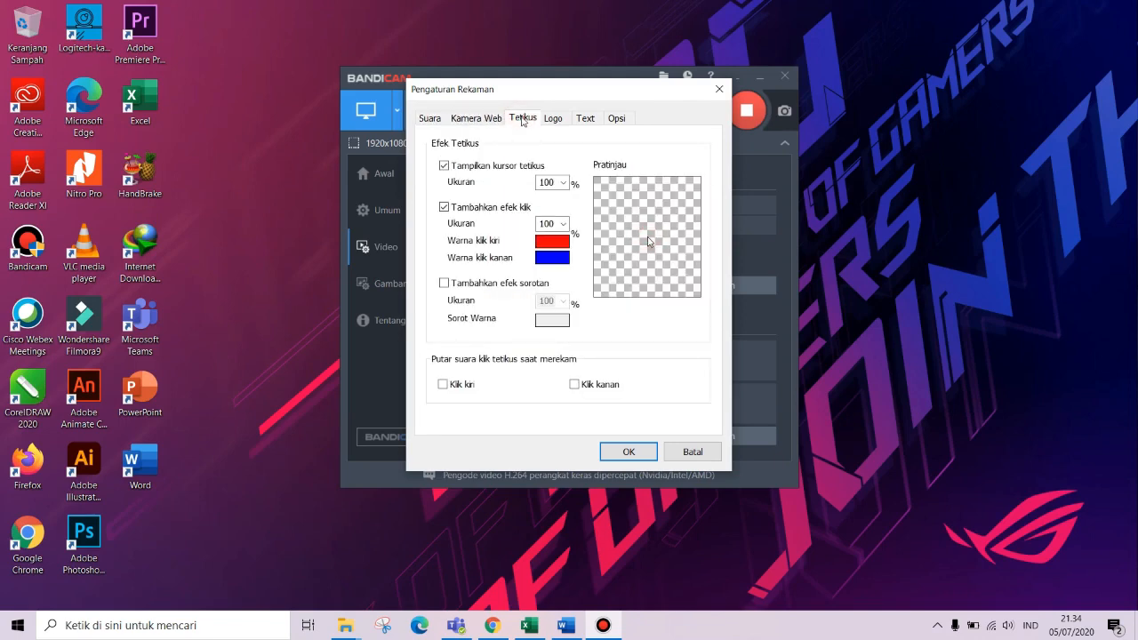
{"action": "left_click", "coordinate": [632, 452]}
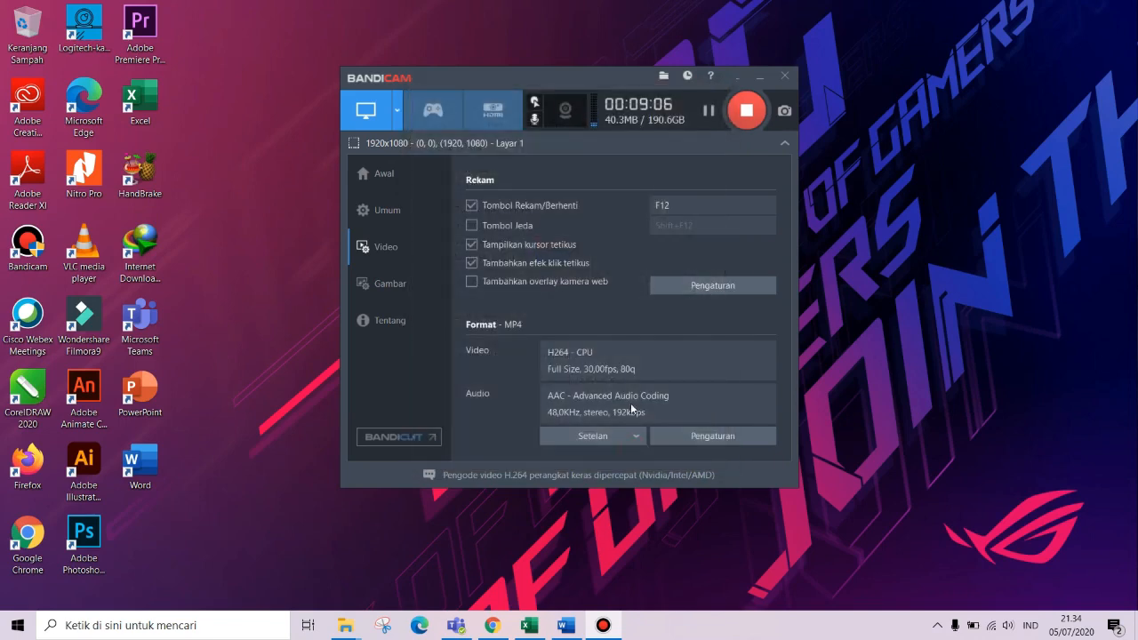
Review the image capture settings, the version and licence information, and the list of recorded videos
{"action": "left_click", "coordinate": [392, 284]}
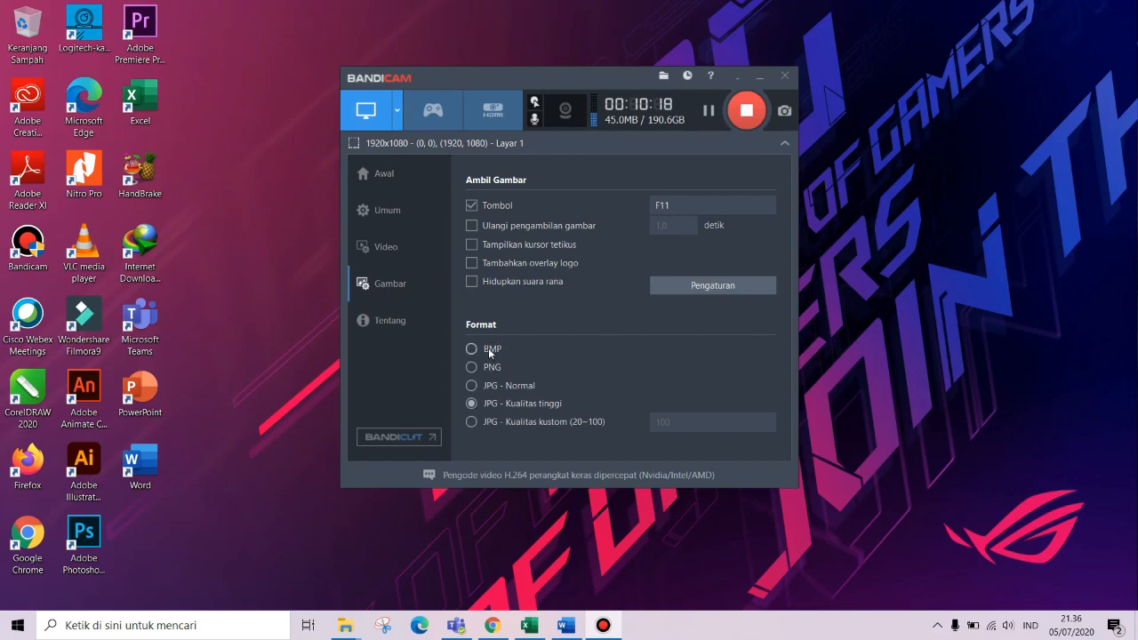
{"action": "left_click", "coordinate": [406, 320]}
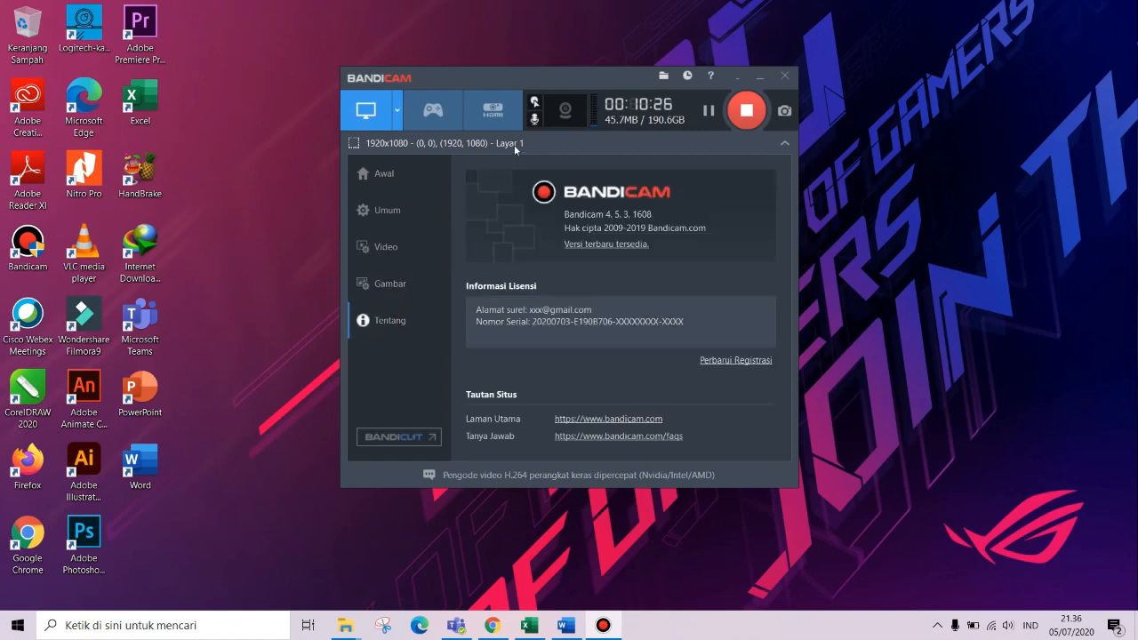
{"action": "left_click", "coordinate": [421, 173]}
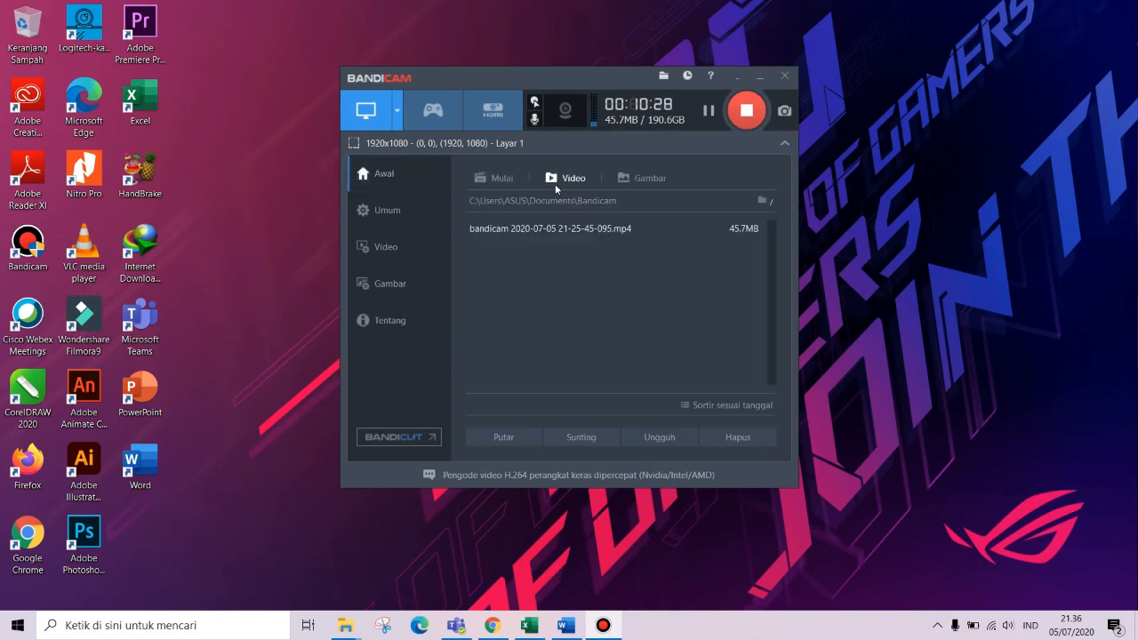
Look once more through the general, video and image capture settings and hide the Bandicam window to reveal the desktop
{"action": "left_click", "coordinate": [419, 212]}
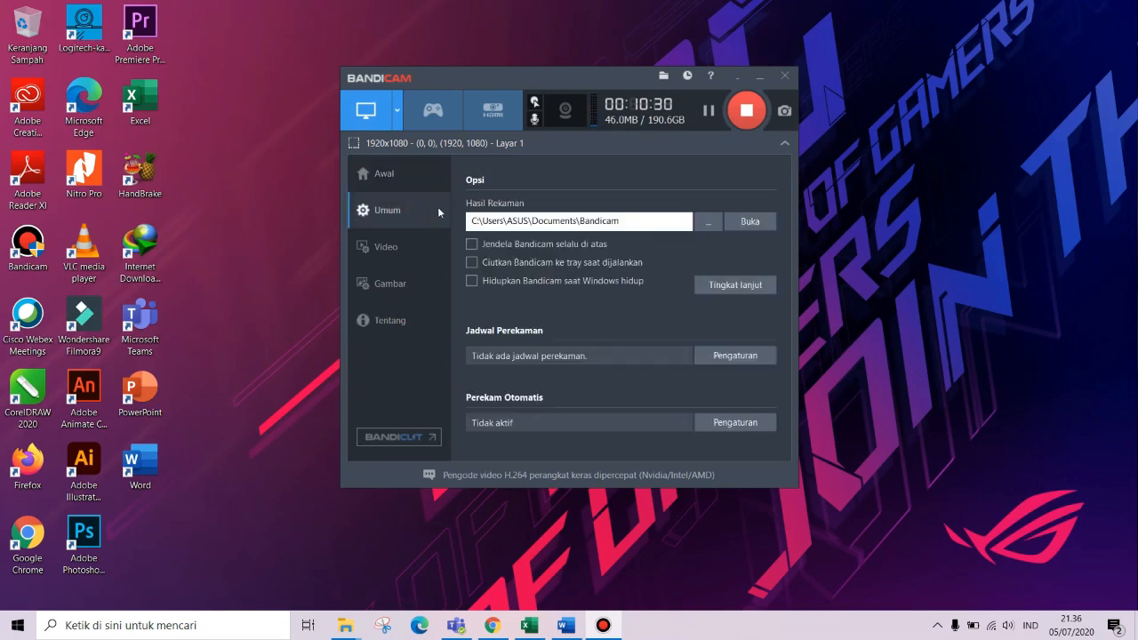
{"action": "left_click", "coordinate": [417, 242]}
{"action": "left_click", "coordinate": [421, 282]}
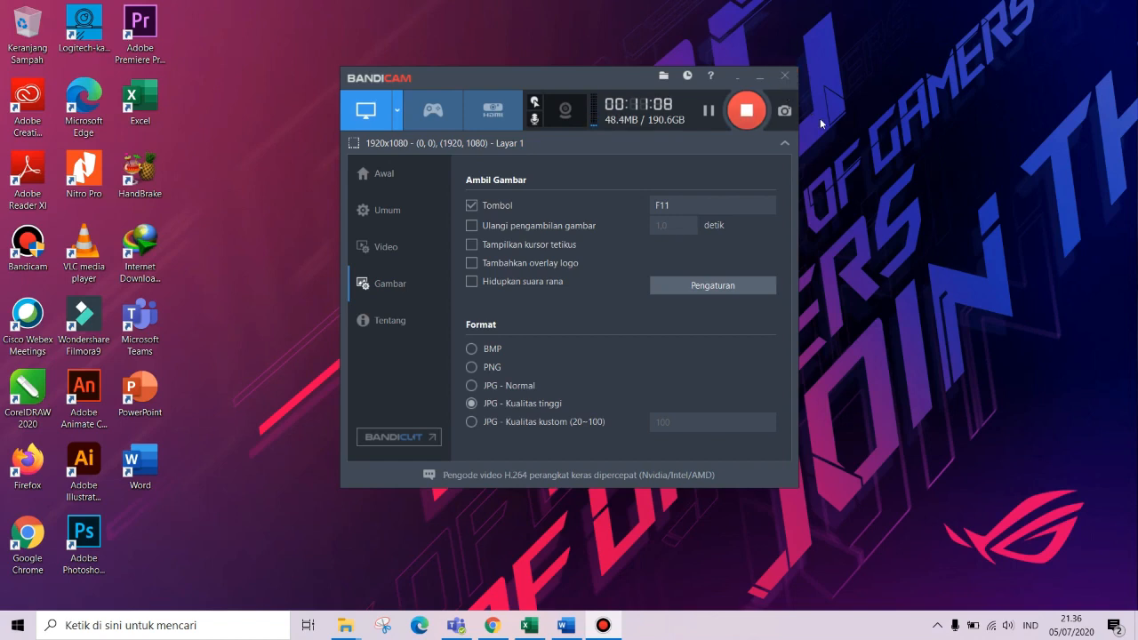
{"action": "left_click", "coordinate": [735, 77]}
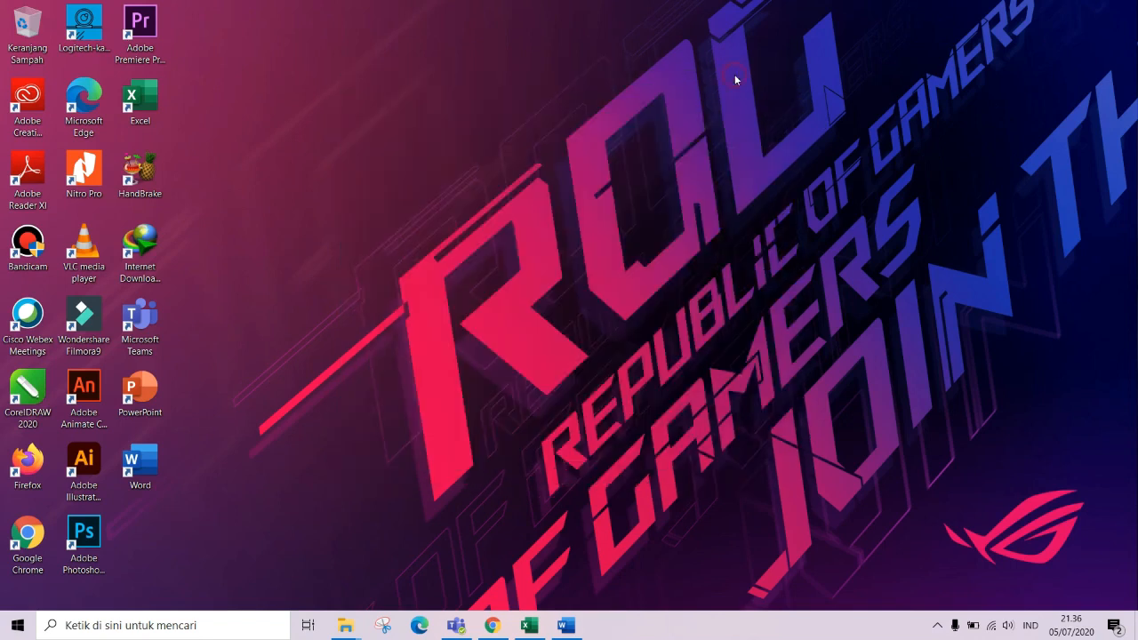